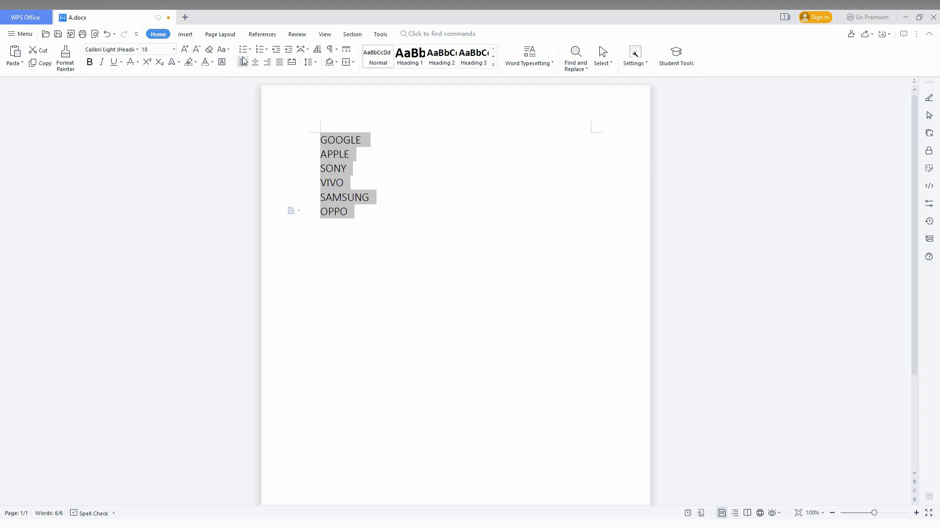
Bullet the six brand lines, then select and copy the bulleted list.
click(241, 51)
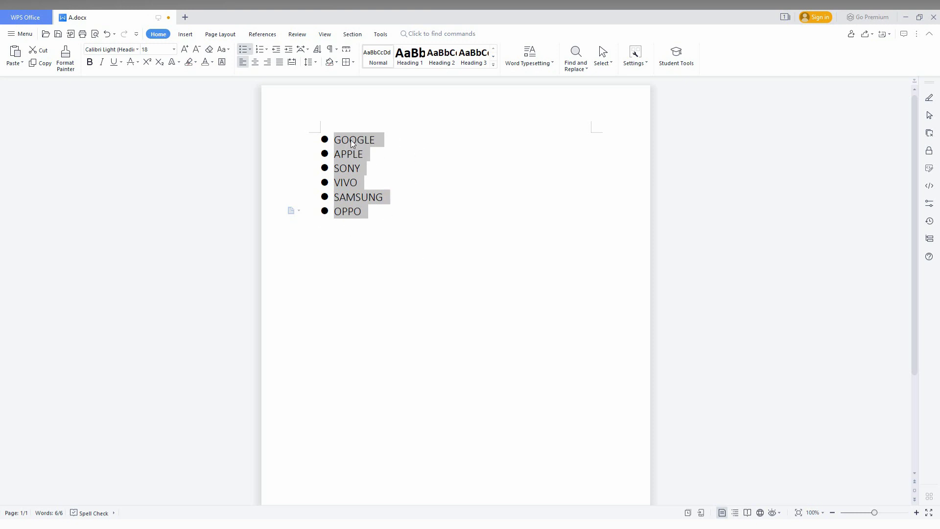
click(485, 122)
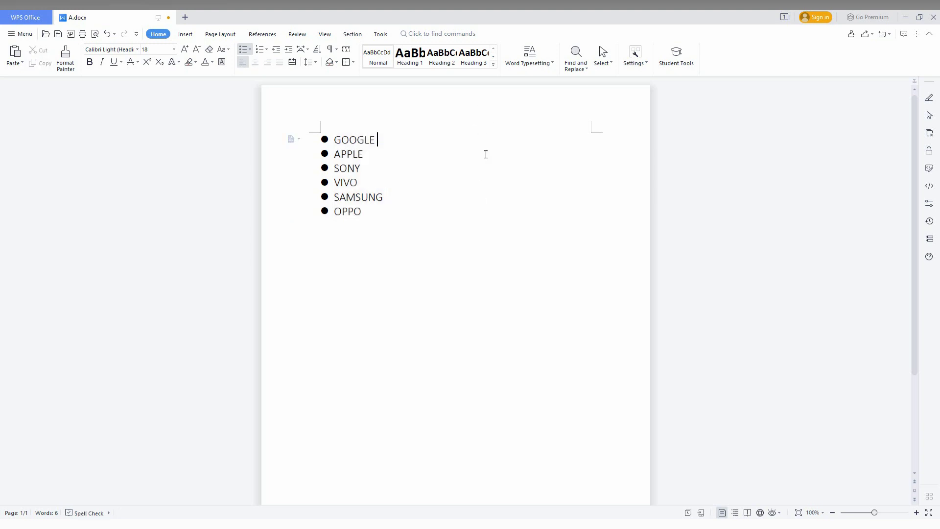
double_click(347, 152)
key(ctrl+a)
right_click(364, 161)
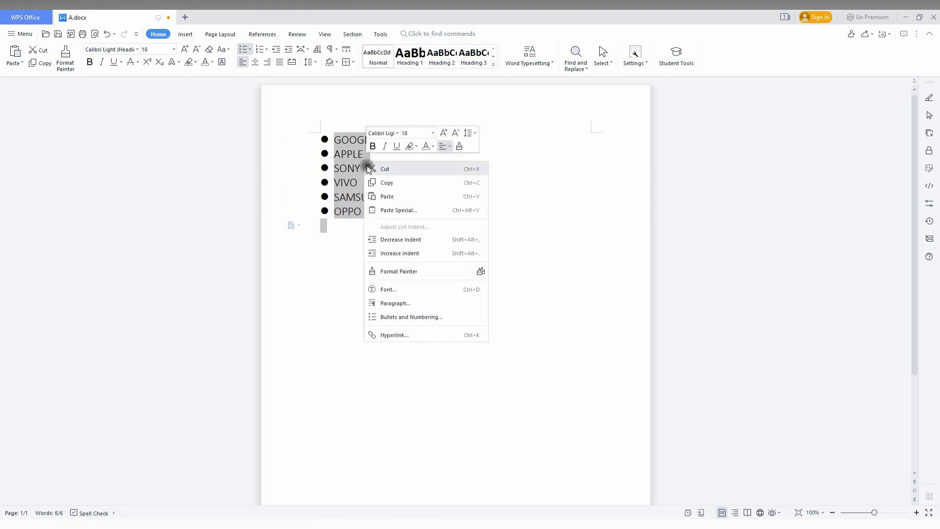
click(378, 182)
Undo the stray paste after GOOGLE and add blank lines below OPPO.
click(415, 140)
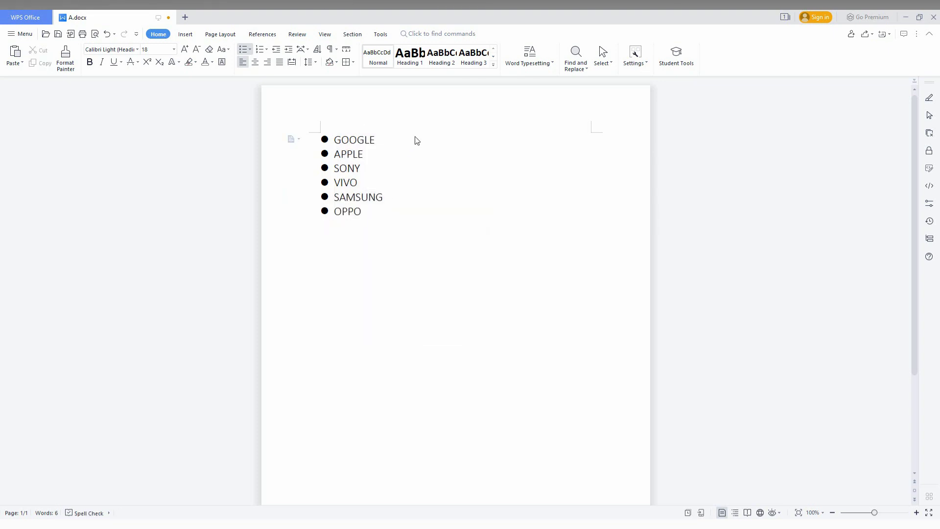
key(ctrl+v)
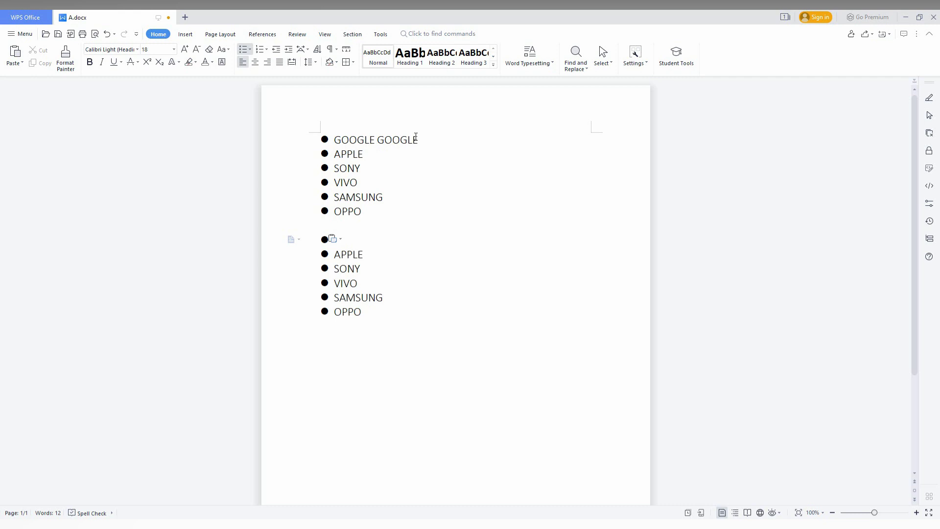
key(ctrl+z)
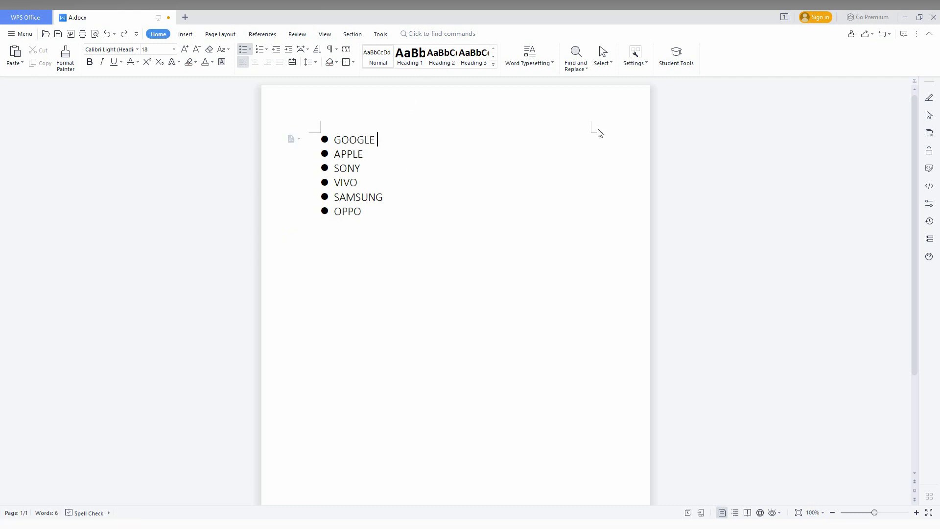
click(392, 223)
key(Return)
key(Return)
Insert a 1x2 table from the Insert tab's Table grid below the list.
click(186, 34)
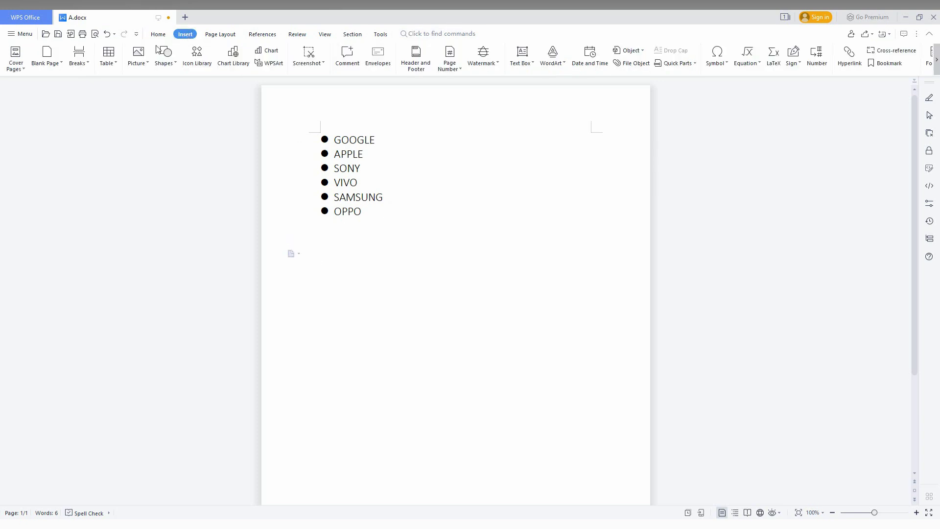
click(115, 53)
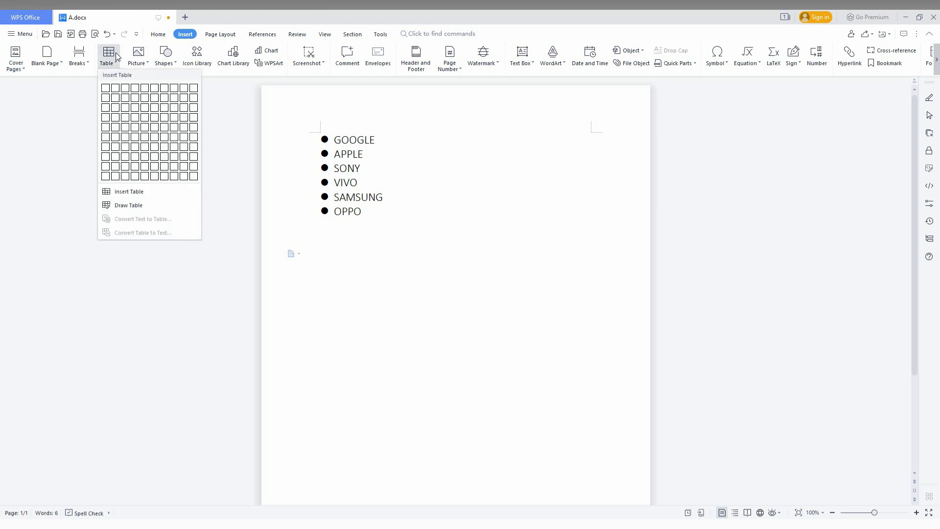
click(114, 90)
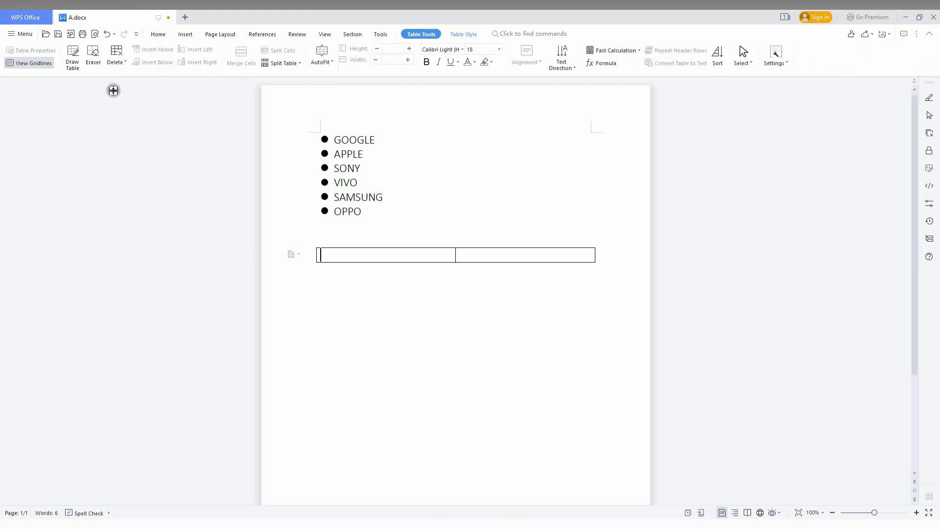
Remove the bullets from the brand list and copy the plain list.
drag(337, 140, 325, 226)
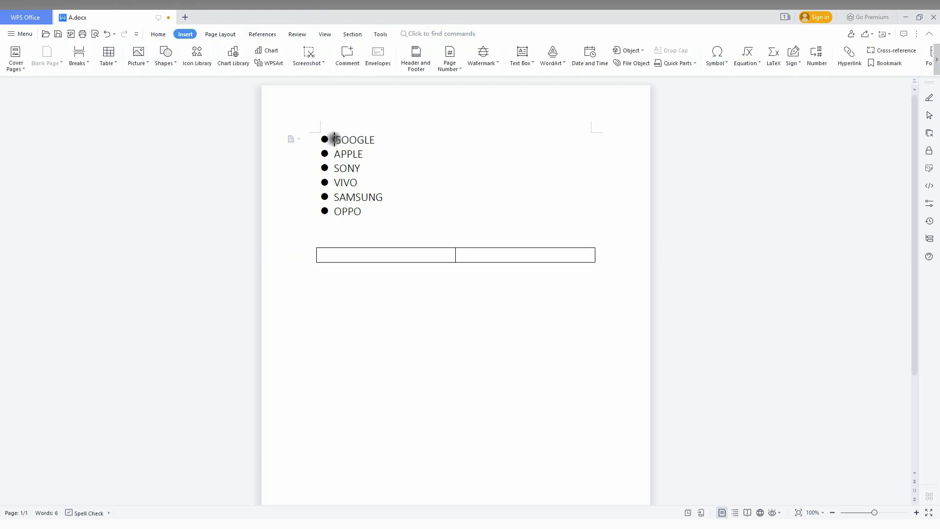
click(153, 33)
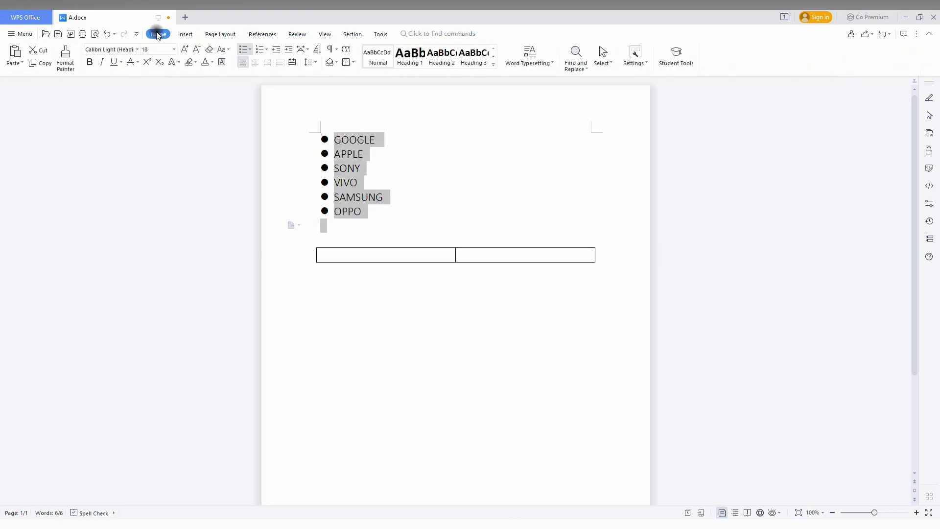
click(244, 49)
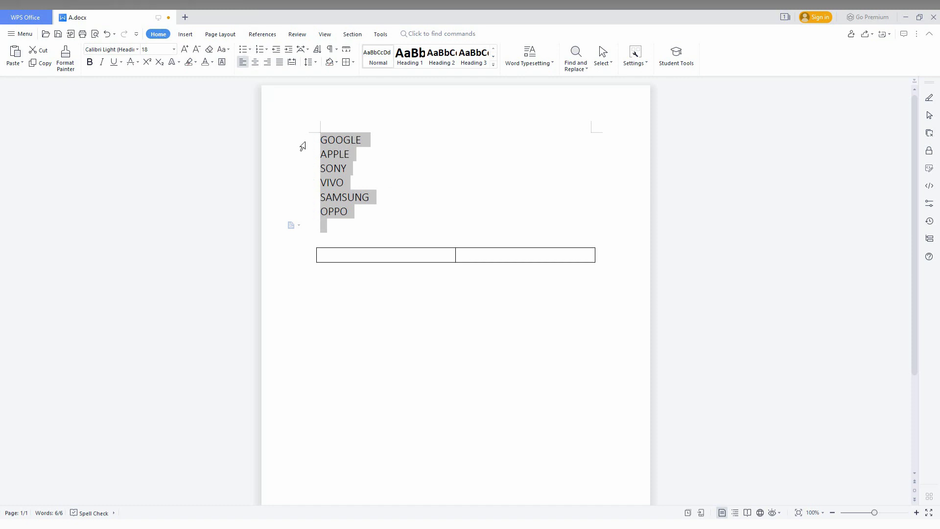
right_click(343, 144)
click(353, 167)
Paste the plain brand list into both the left and right table cells.
click(343, 251)
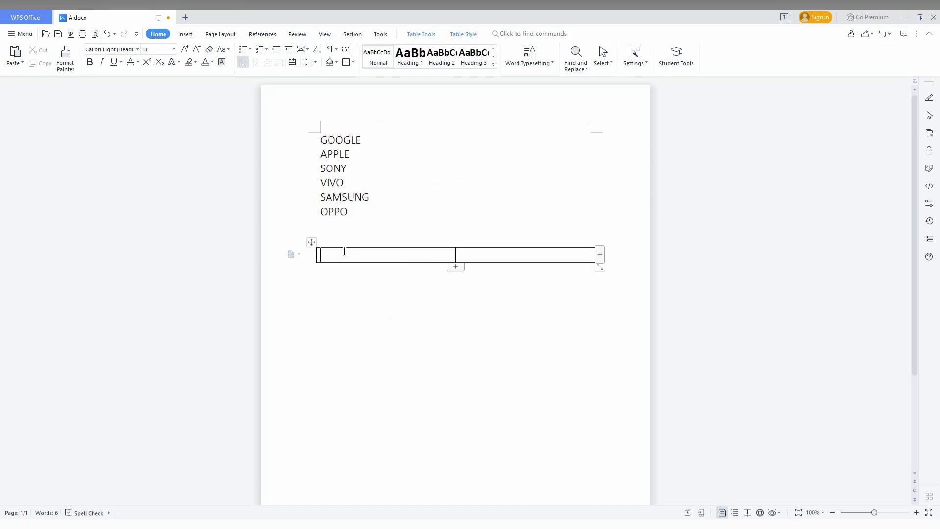
key(ctrl+v)
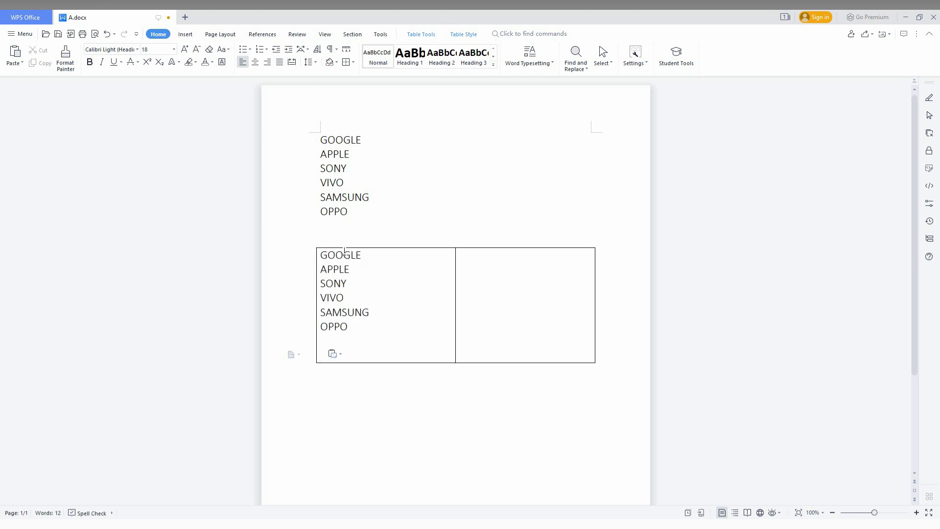
click(469, 257)
key(ctrl+v)
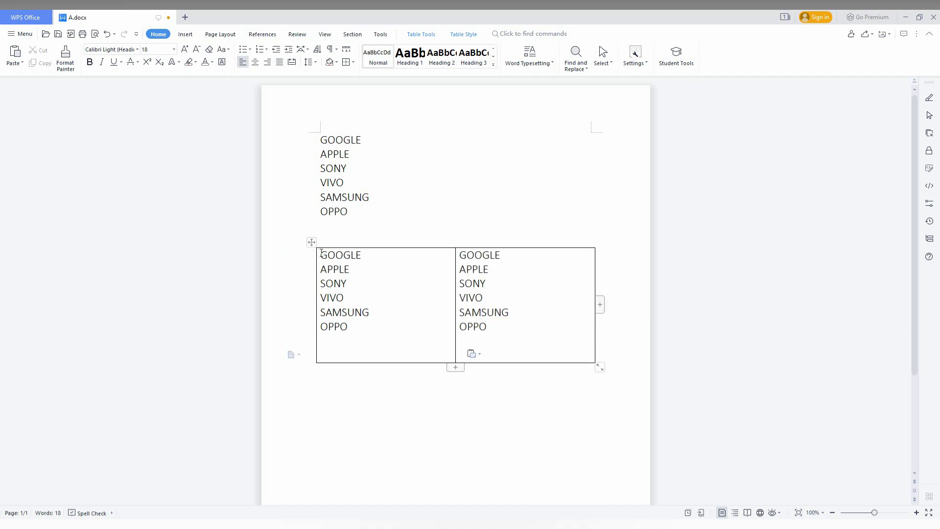
Bullet the six-brand lists in both table cells and select the whole table.
drag(321, 252, 380, 335)
click(241, 52)
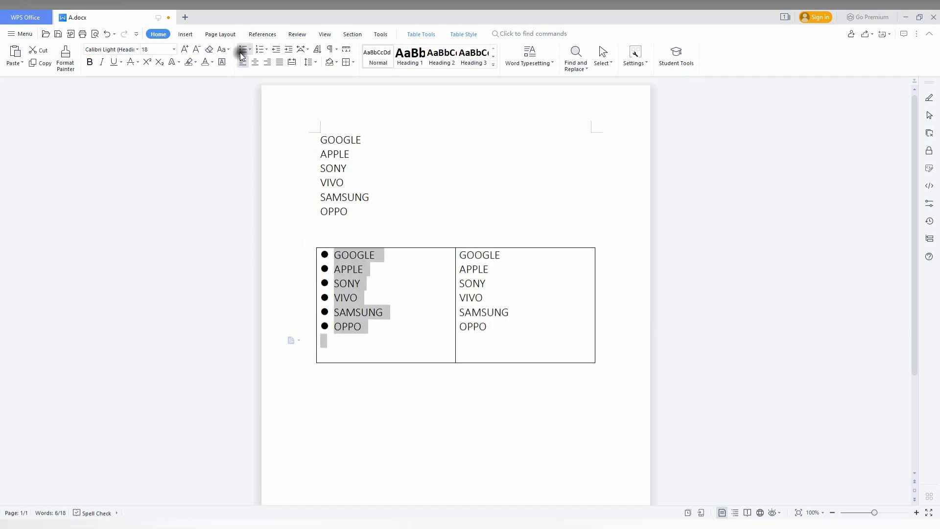
mouse_move(457, 305)
drag(464, 259, 478, 266)
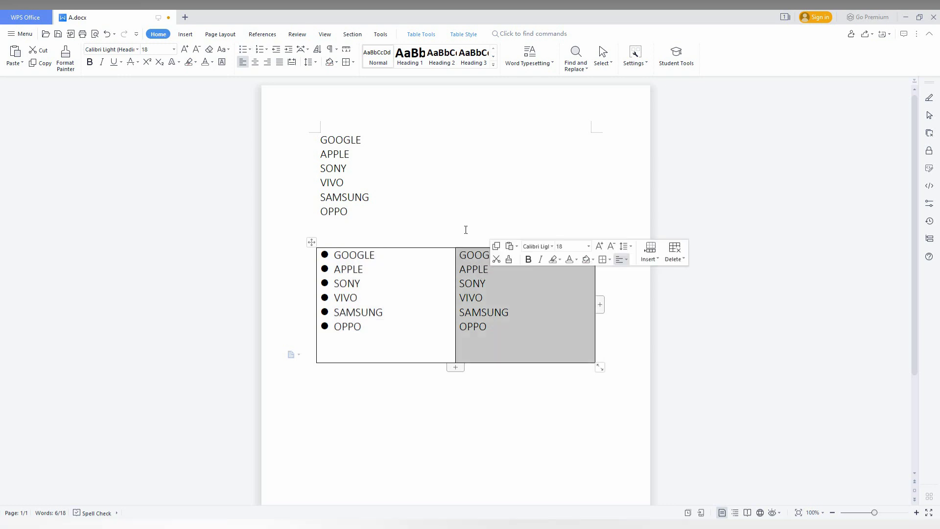
click(242, 47)
click(405, 281)
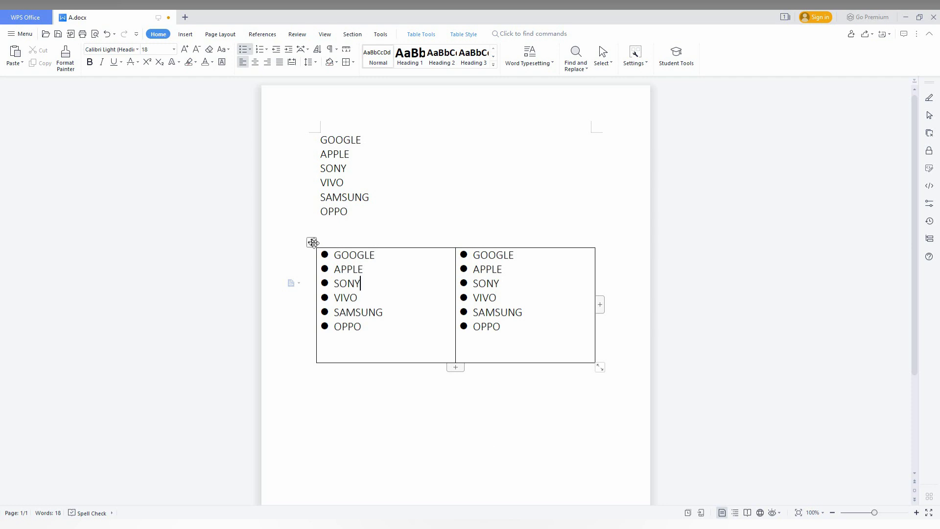
click(311, 242)
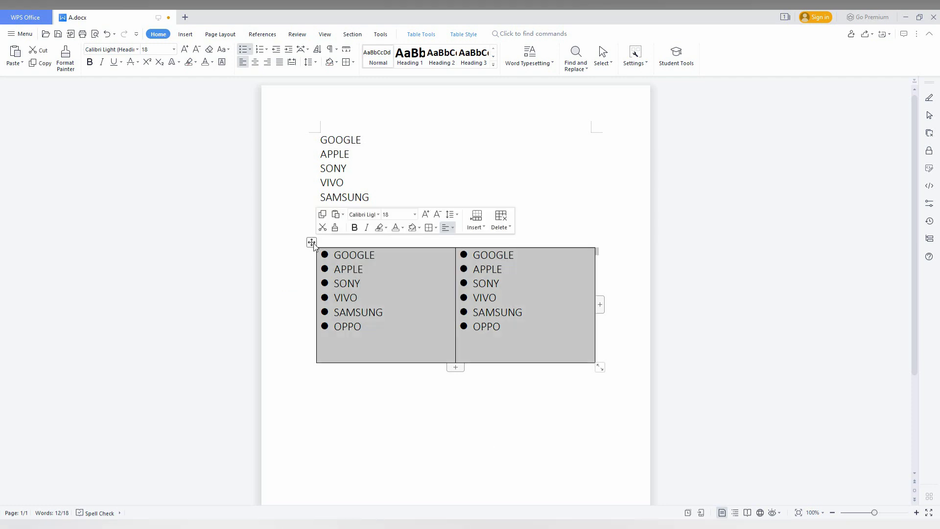
Set the table's border colour to white in Table Properties' Borders and Shading.
right_click(313, 244)
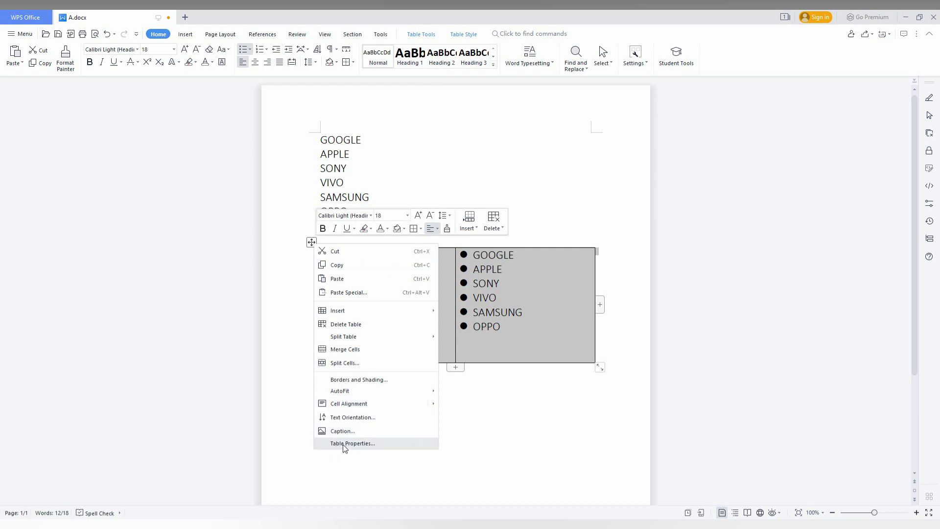
click(344, 444)
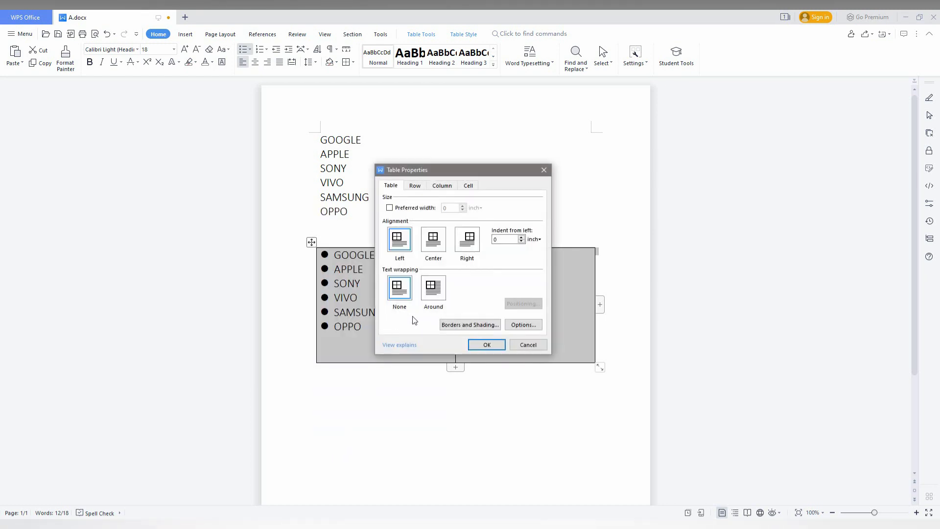
click(450, 324)
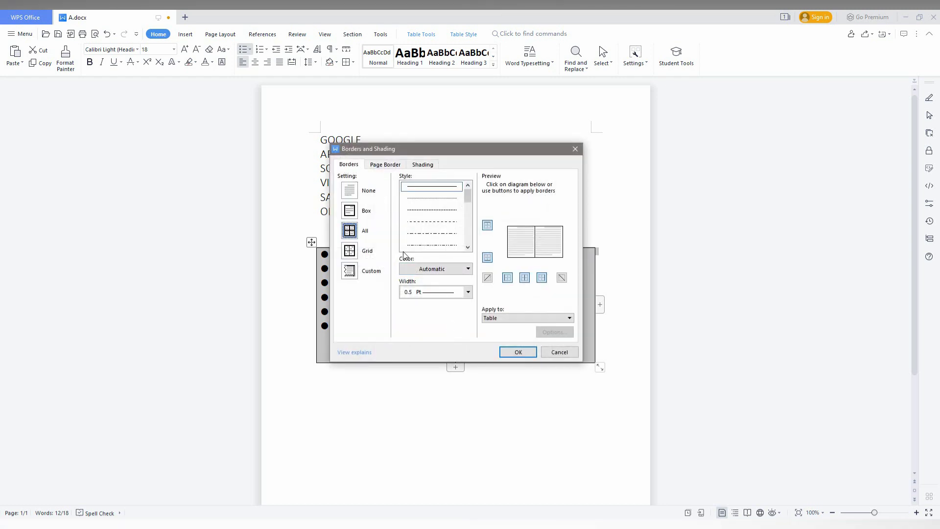
click(422, 273)
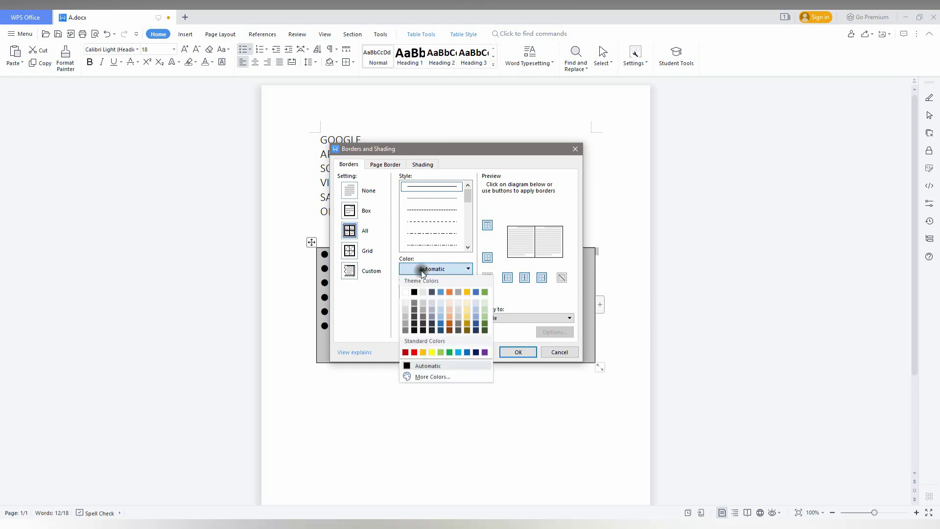
click(405, 293)
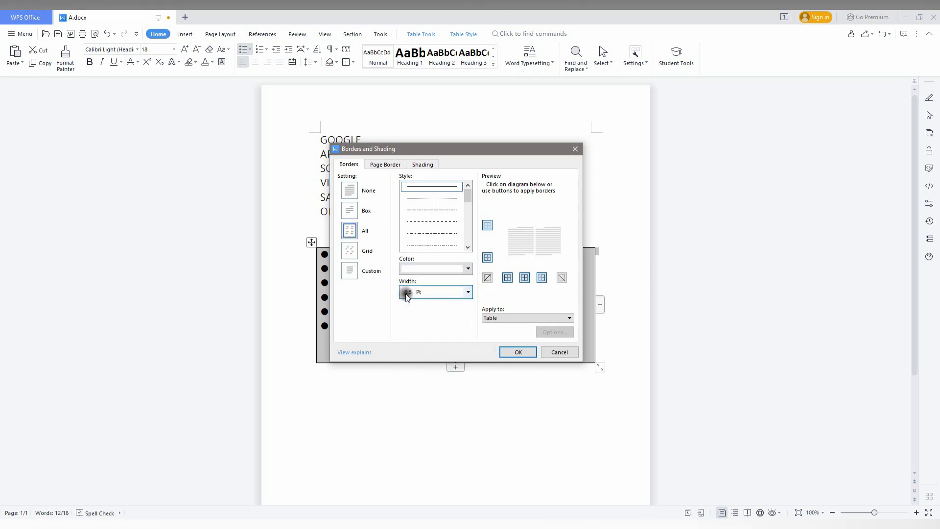
click(530, 353)
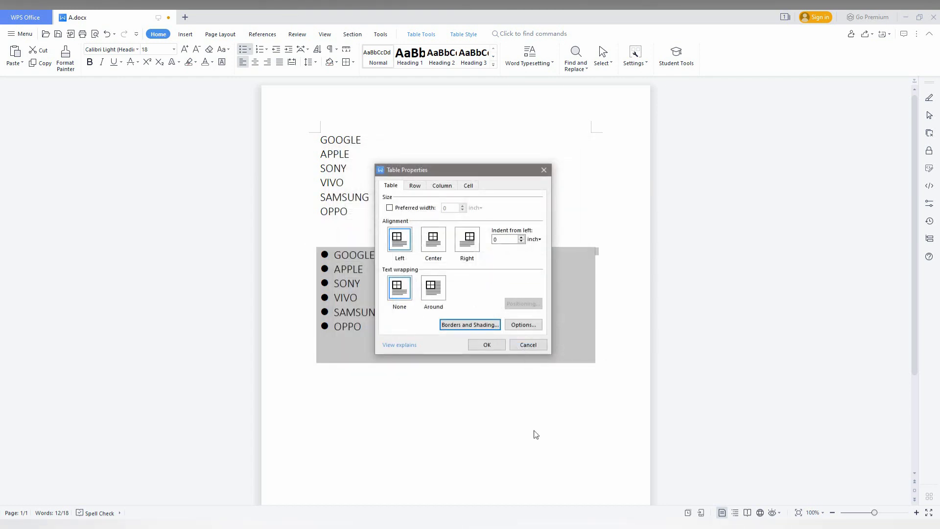
click(494, 346)
click(504, 433)
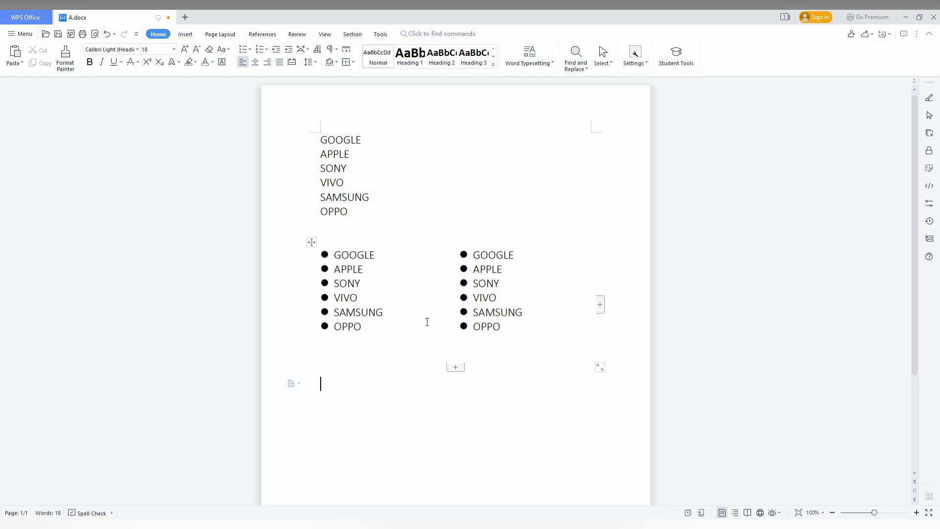
Add a bullet line below OPPO on the left and give the right list arrow bullets.
click(397, 326)
key(Return)
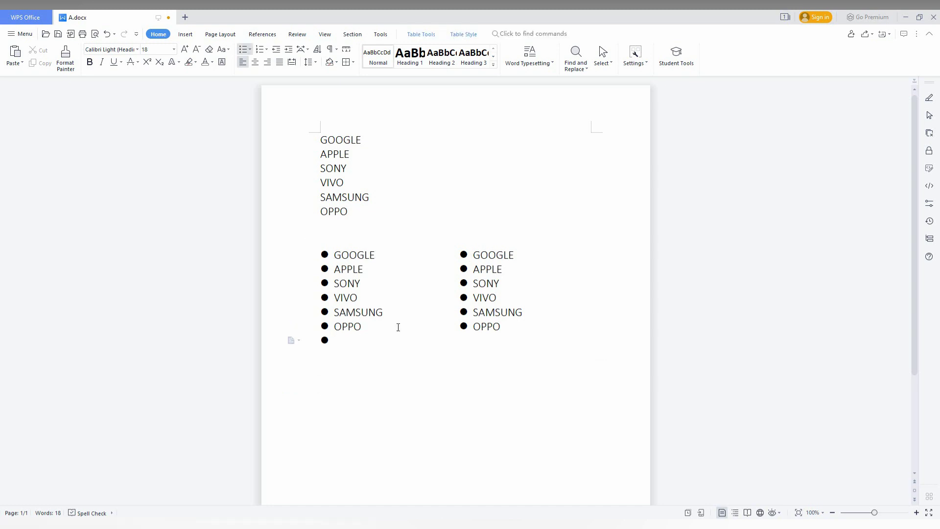
text(jjj)
drag(471, 255, 502, 331)
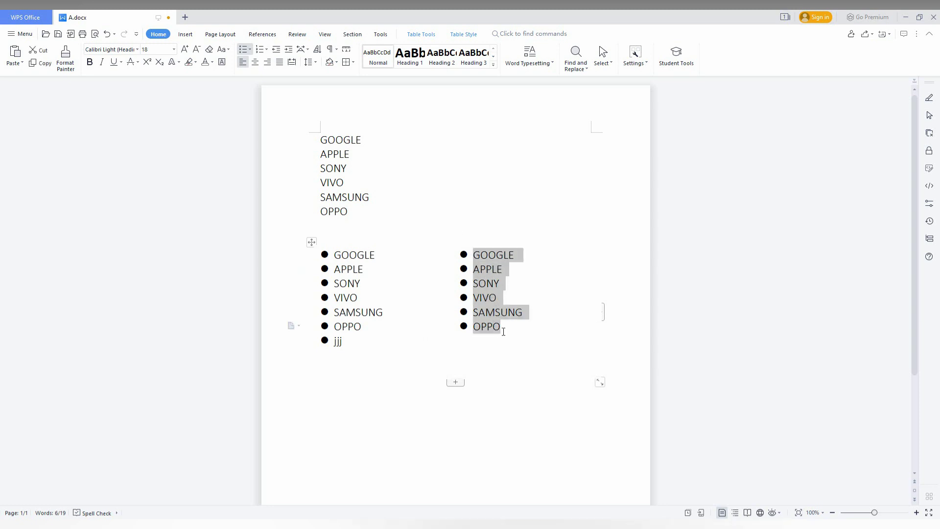
click(250, 49)
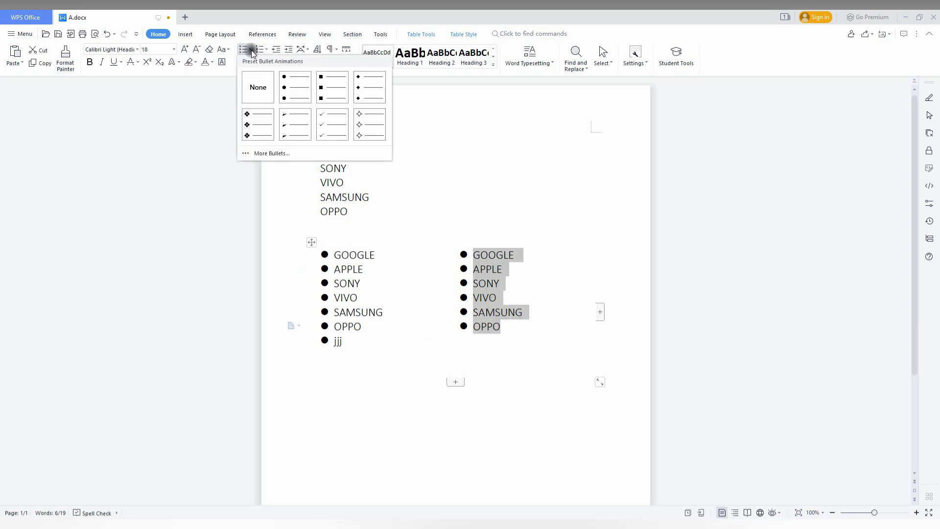
click(296, 130)
click(390, 368)
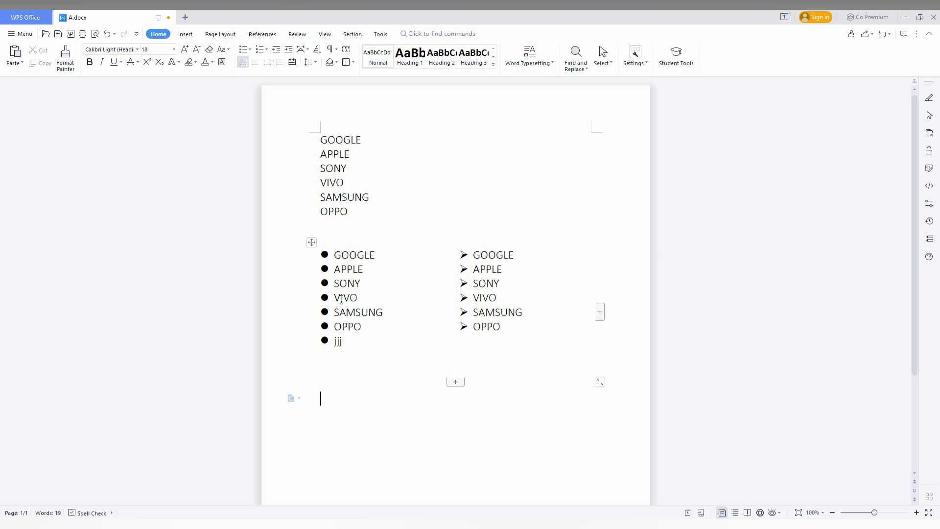